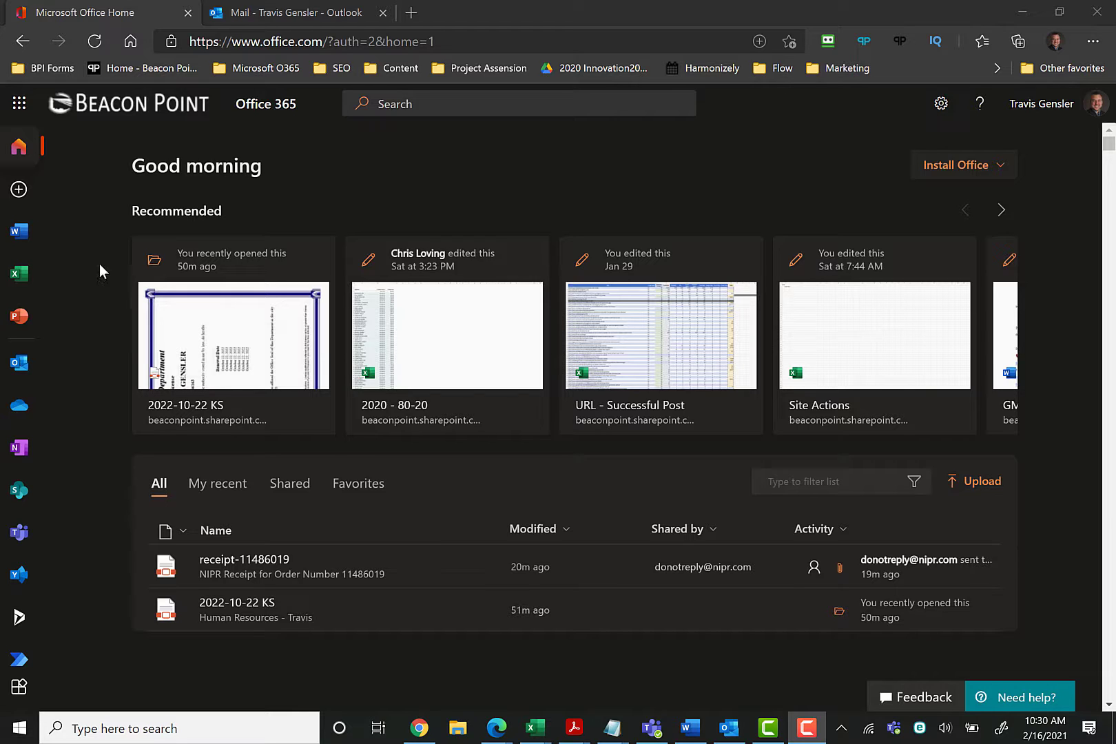
Step: Launch the Admin tile from the Office Home app launcher to load the Microsoft 365 admin center
left_click(20, 104)
left_click(21, 106)
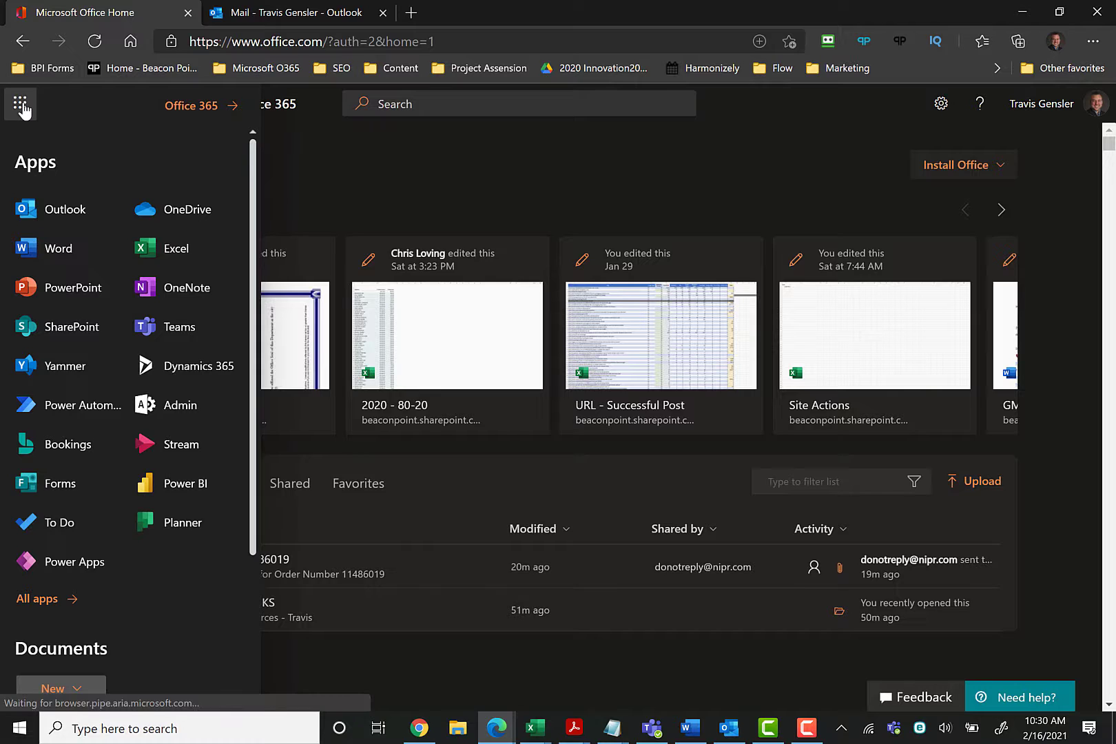
left_click(179, 409)
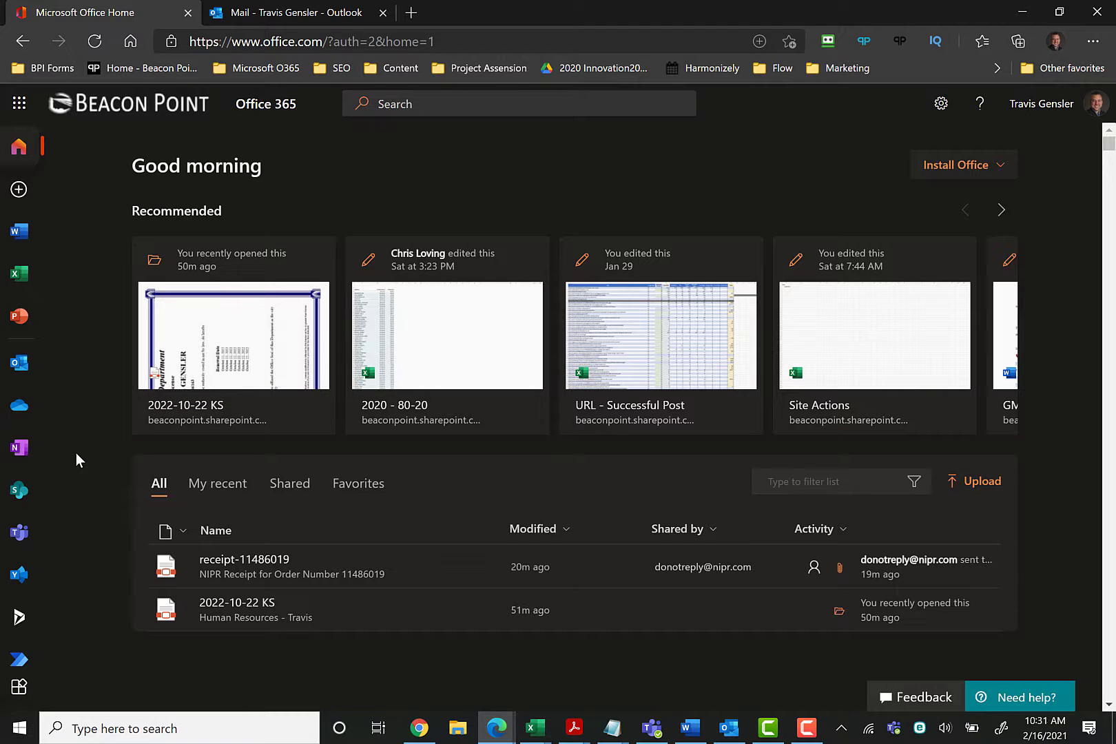
left_click(19, 103)
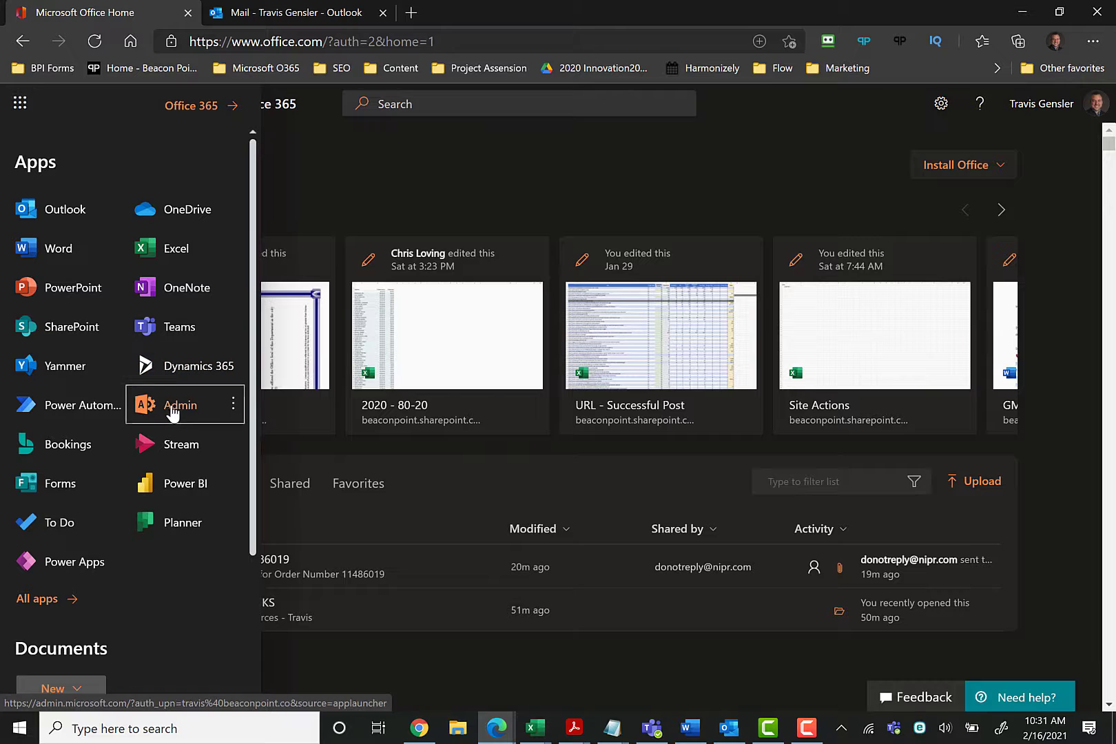
left_click(172, 407)
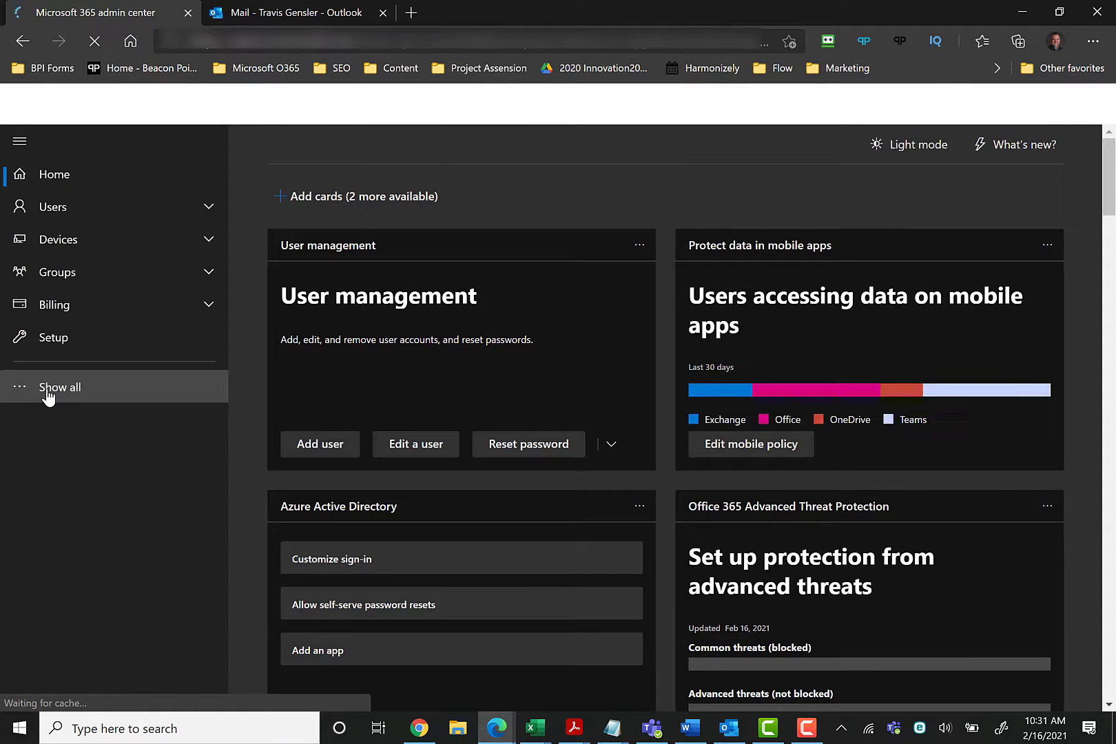
Step: Navigate Show all > Settings > Integrated apps, which lists Adobe Sign, Microsoft Flow for Excel and Calendly
left_click(48, 394)
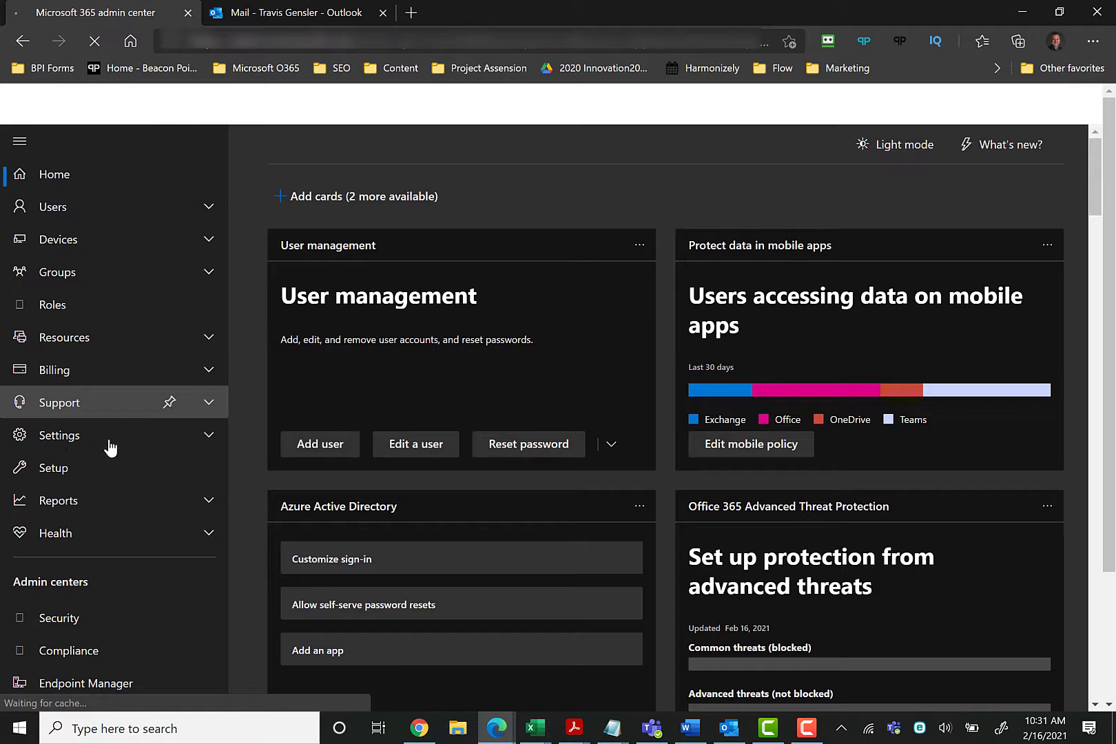
left_click(211, 441)
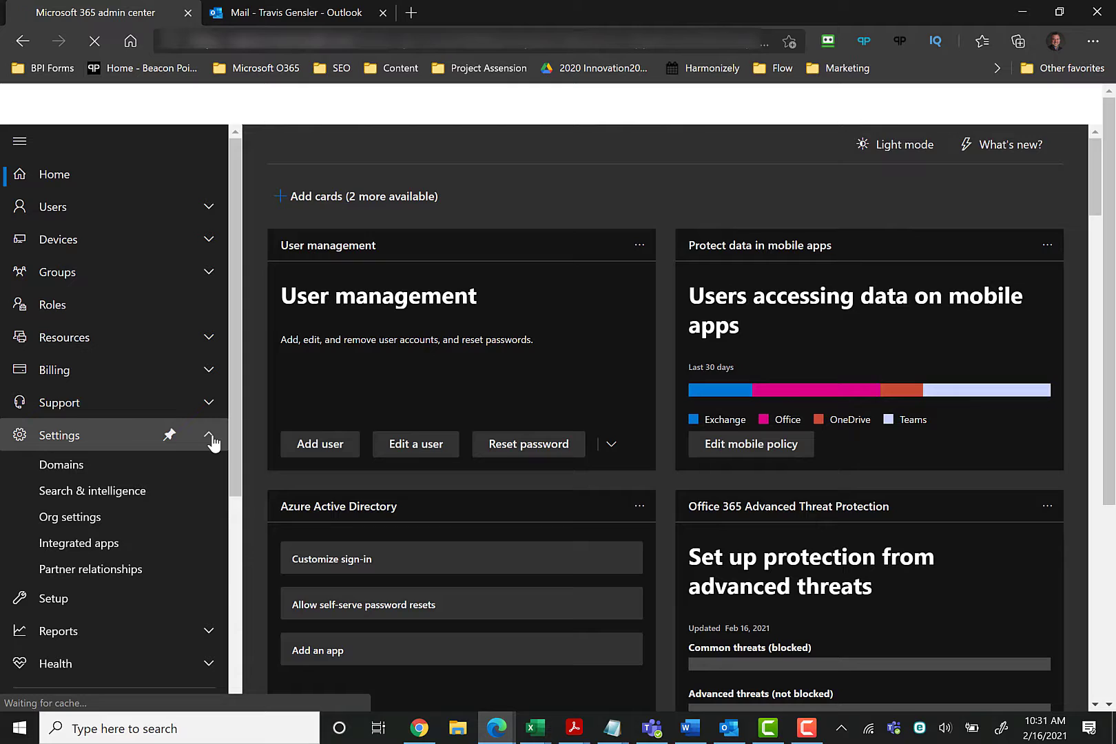
left_click(69, 544)
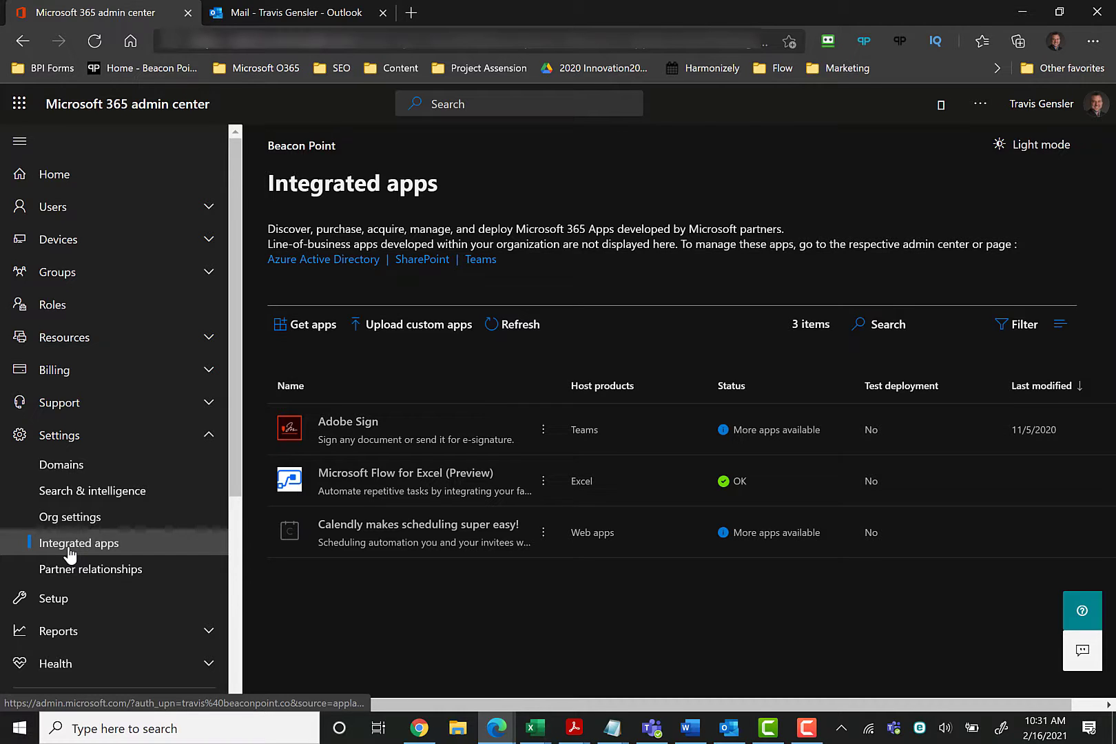
Step: Search the AppSource store under Get apps for 'ezlynx'
left_click(306, 332)
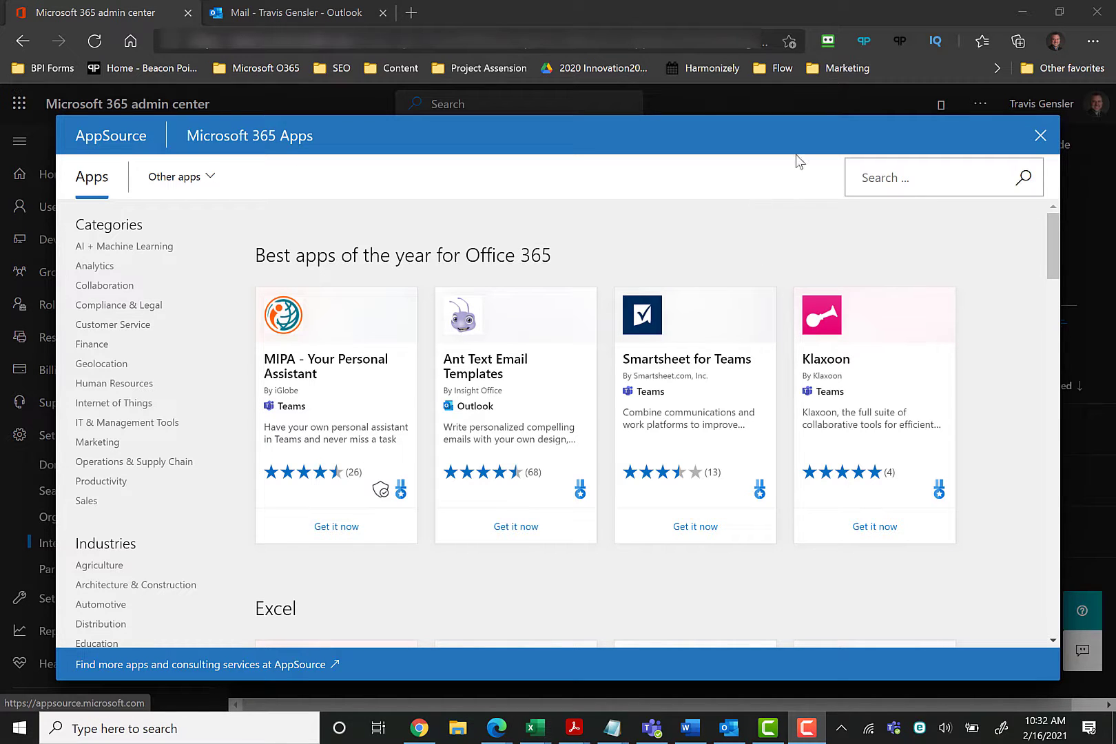
left_click(865, 177)
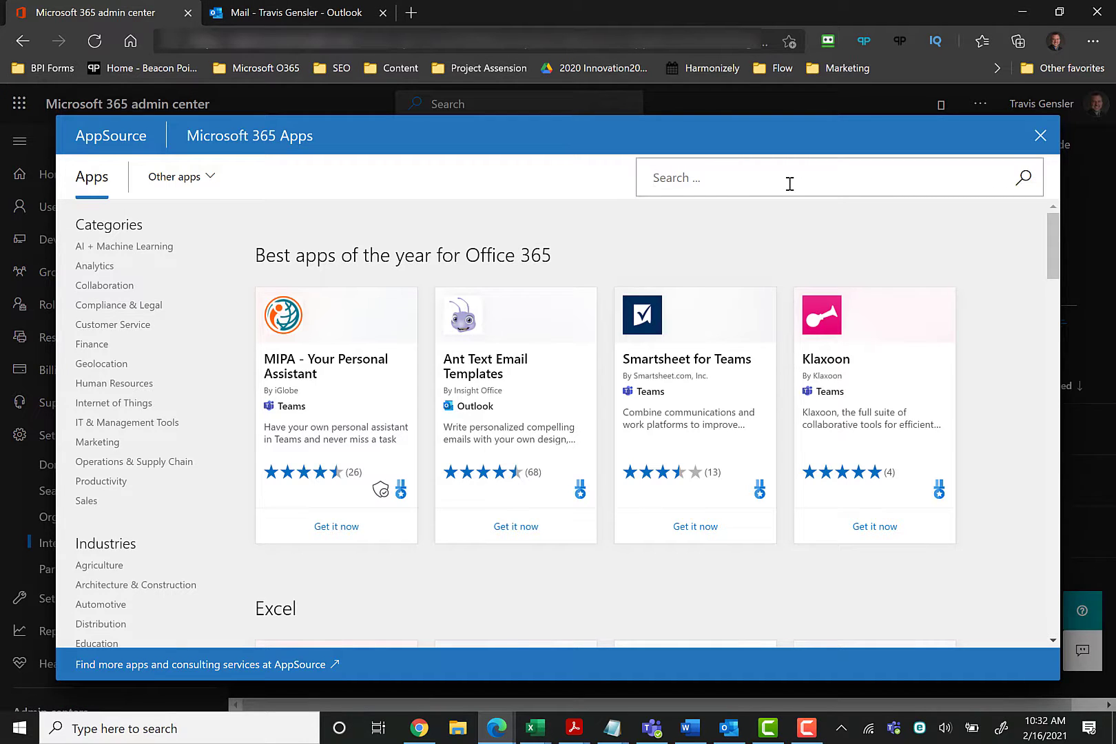
type("ez")
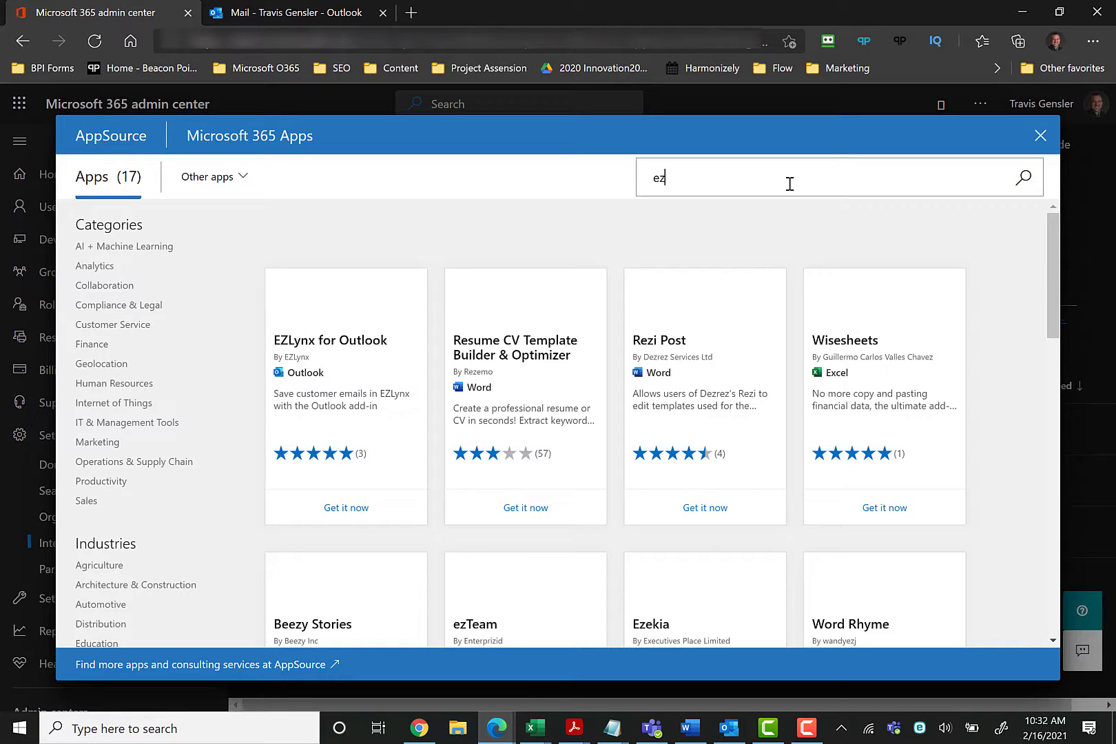
type("lynx")
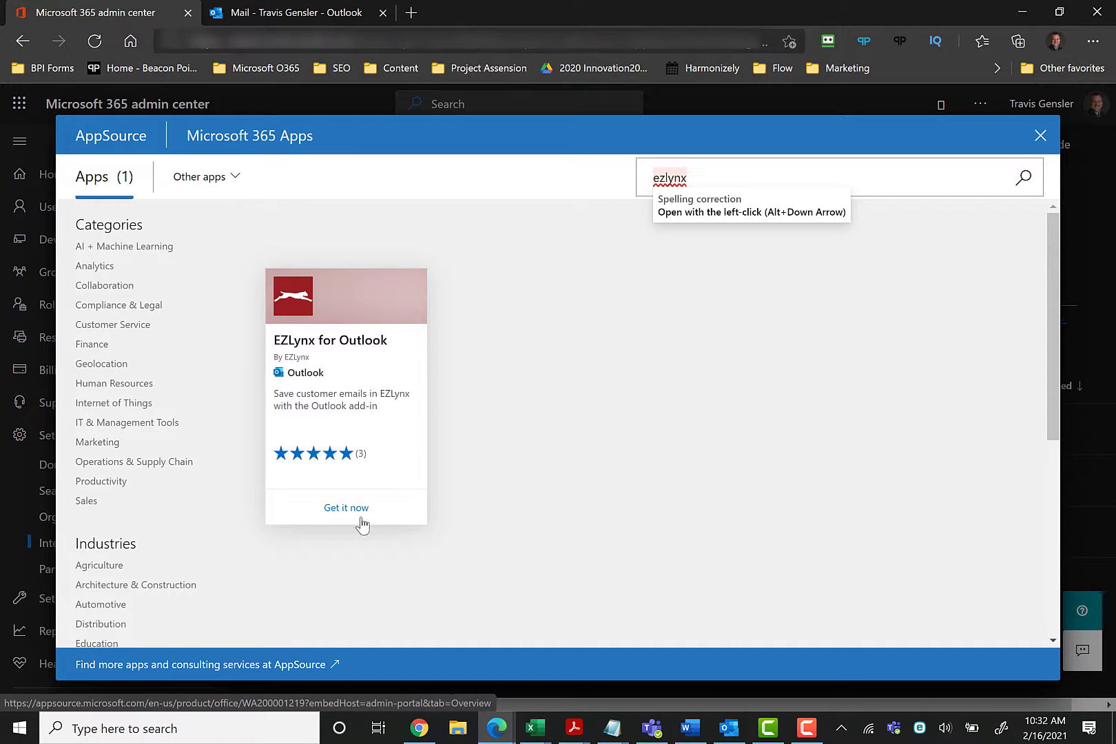
Step: Get EZLynx for Outlook and accept the provider's terms and permission consent
left_click(348, 510)
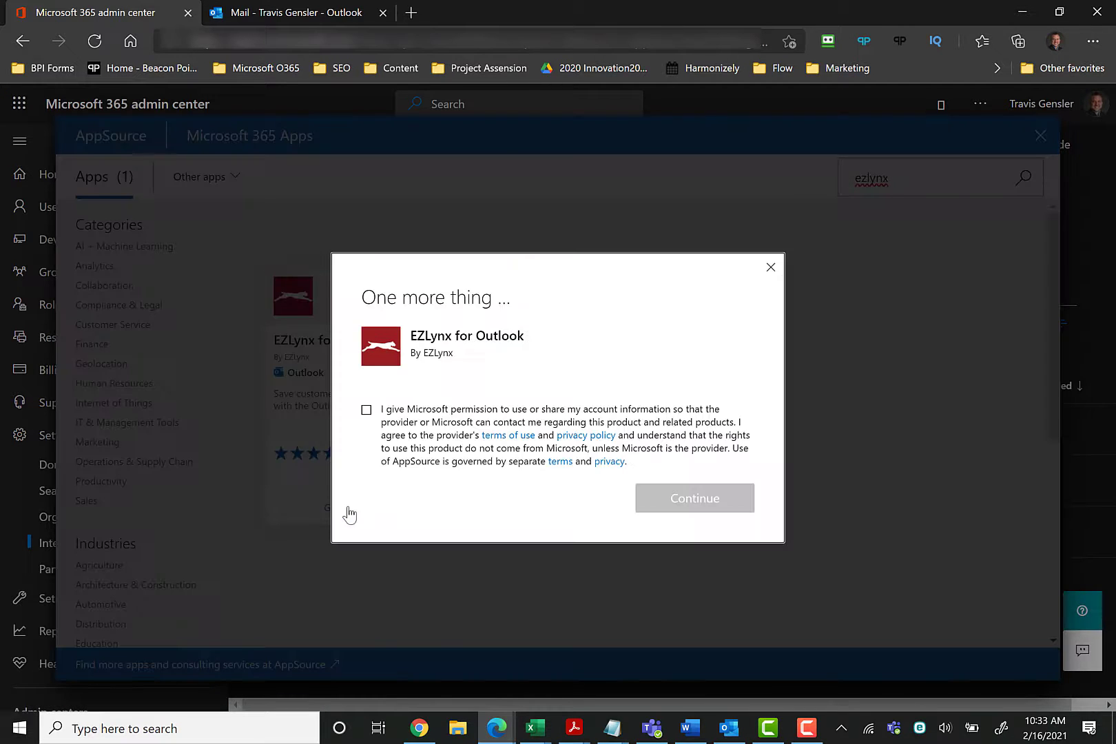
left_click(366, 411)
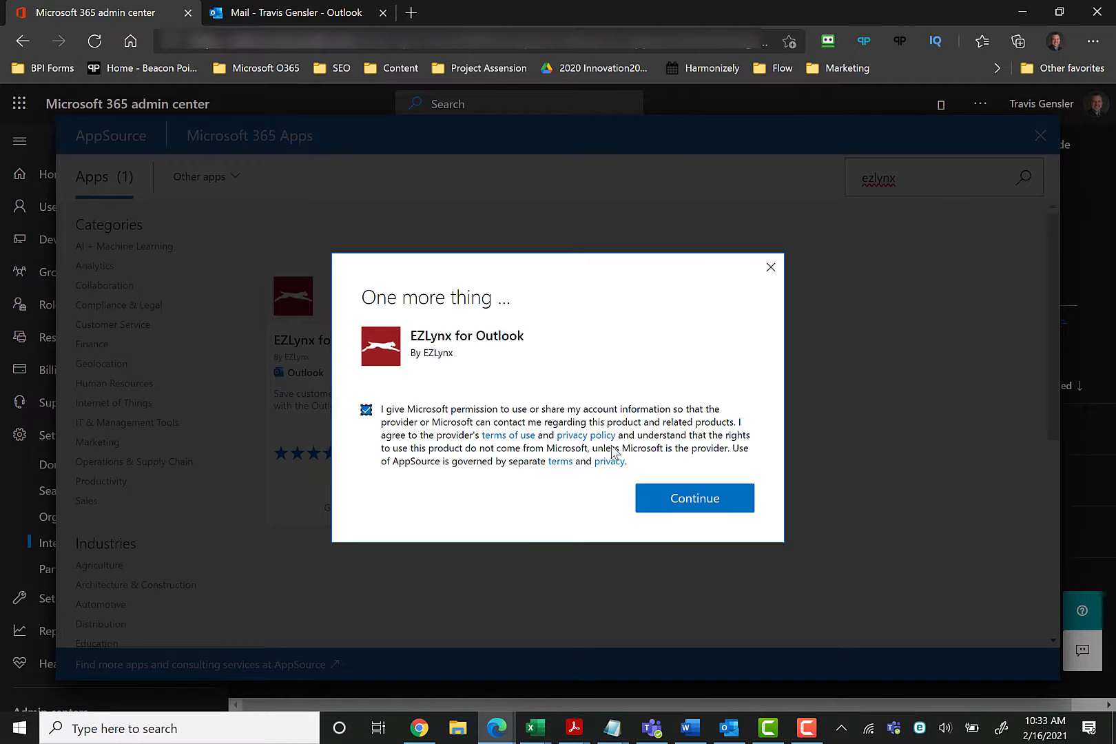
left_click(700, 505)
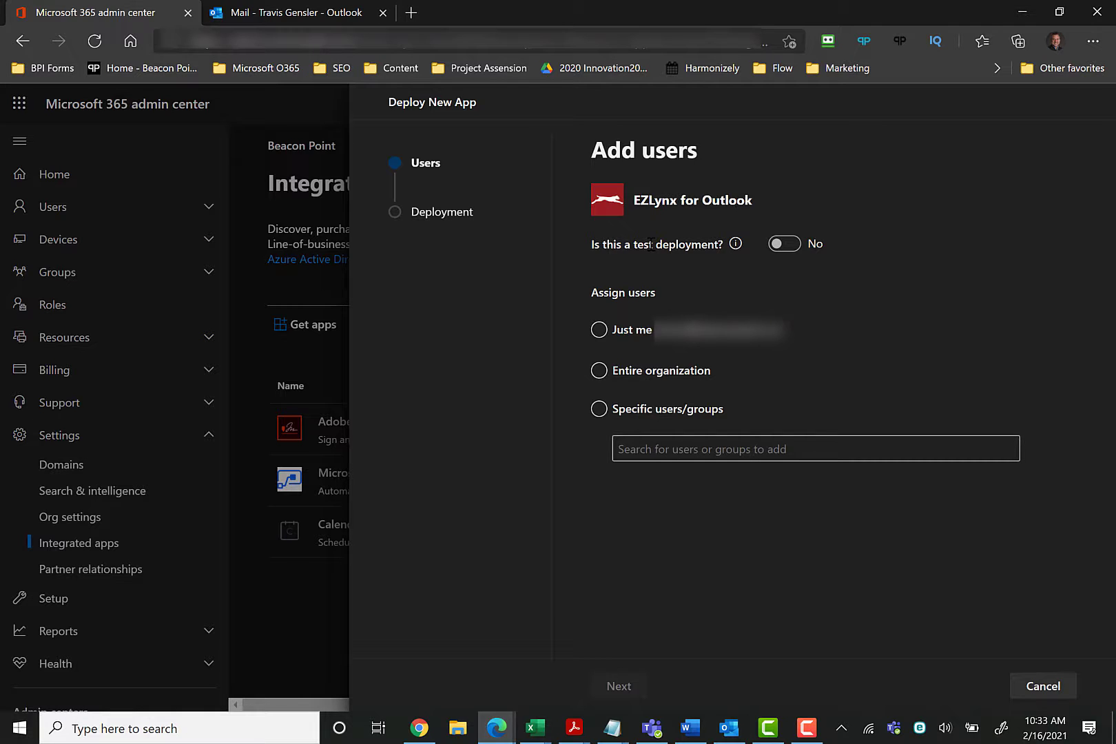
Step: Assign EZLynx for Outlook to the entire organization, accept its permissions, and finish deployment
left_click(597, 376)
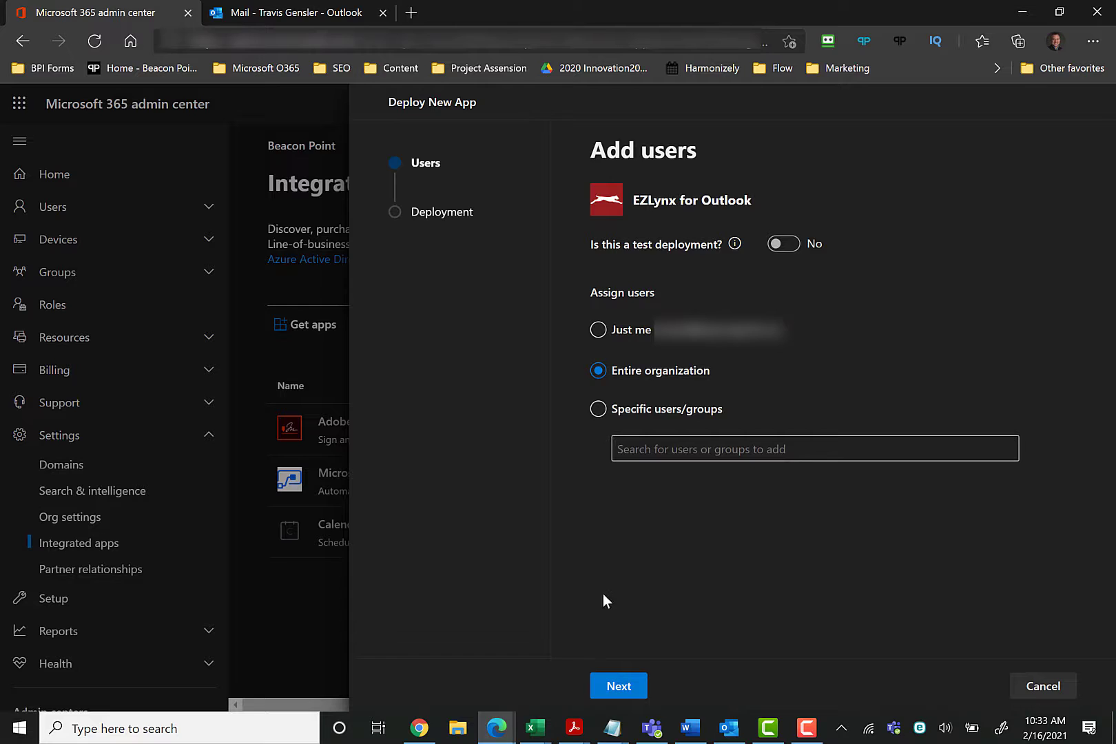
left_click(618, 686)
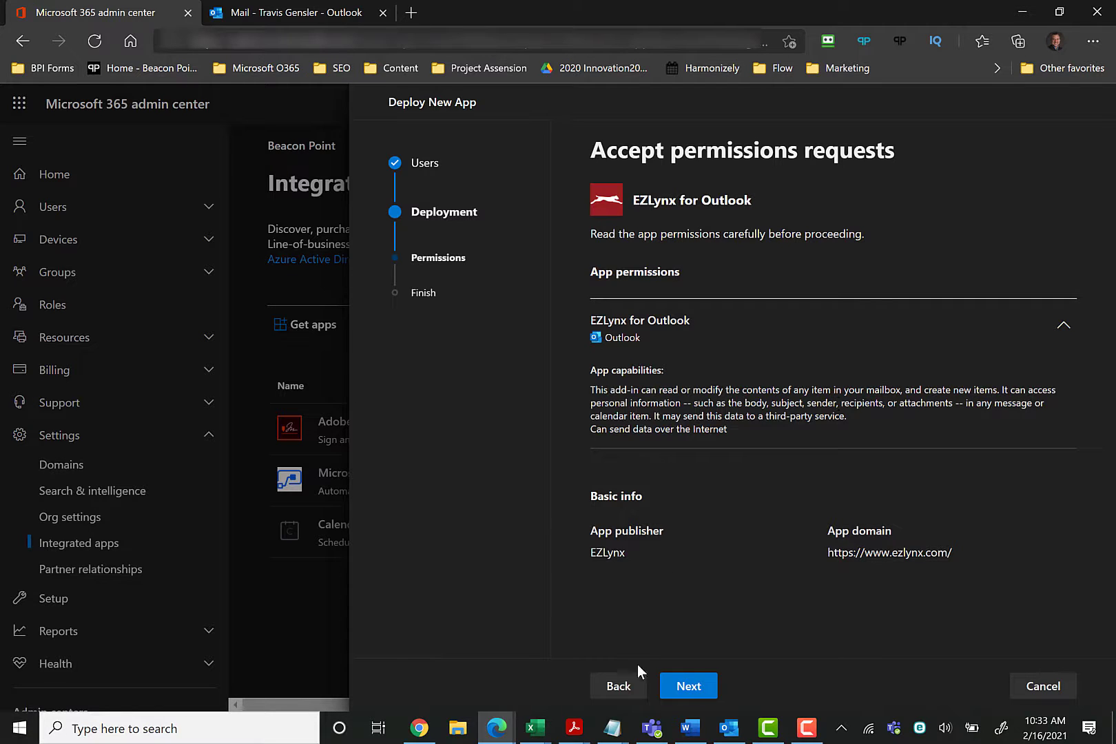
left_click(691, 686)
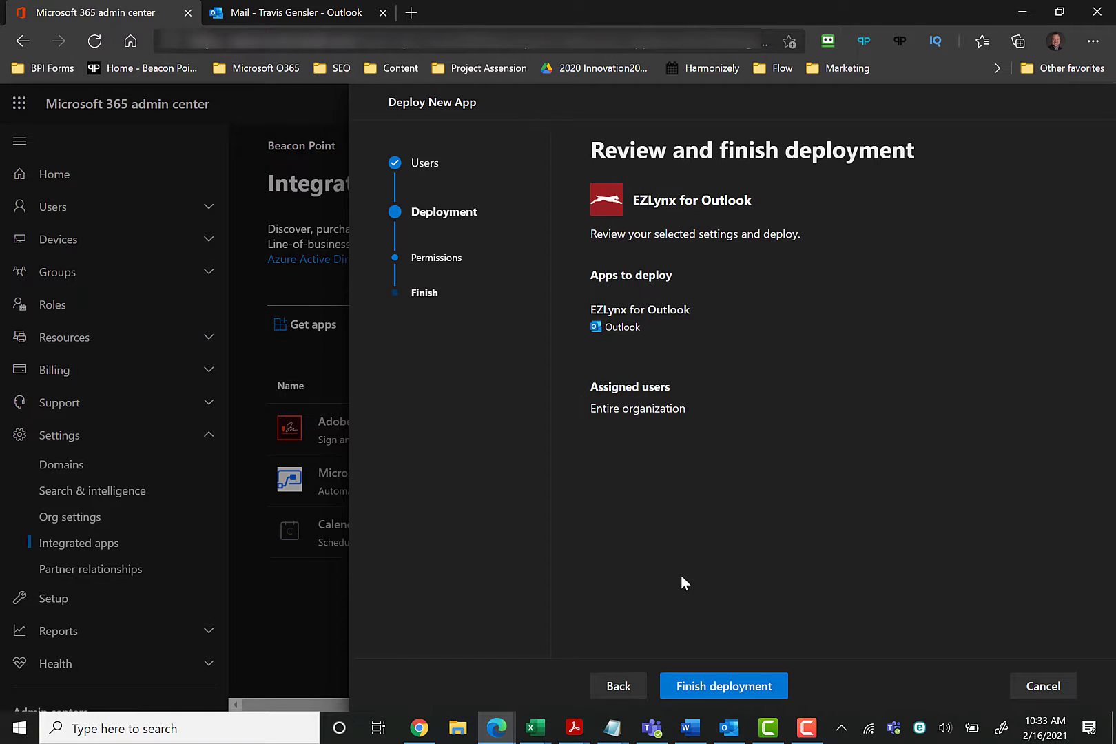
left_click(724, 686)
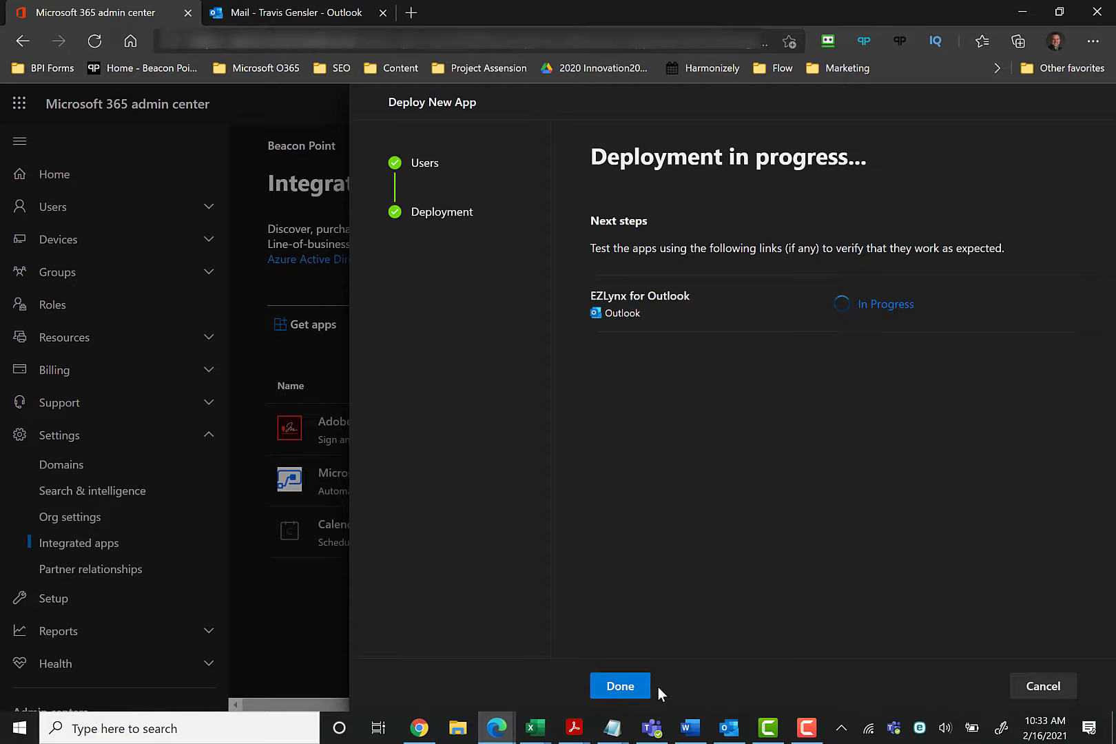
Step: Close the completed deployment, confirm EZLynx shows OK, and switch to the Outlook web mailbox
left_click(620, 687)
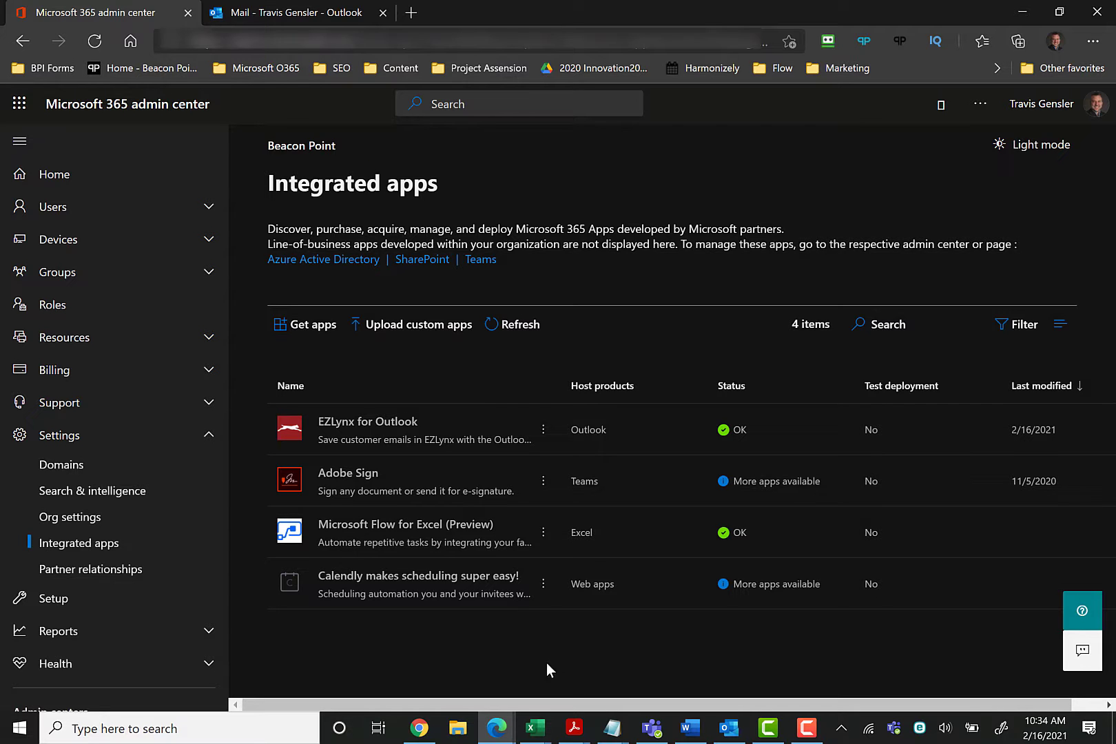
left_click(292, 12)
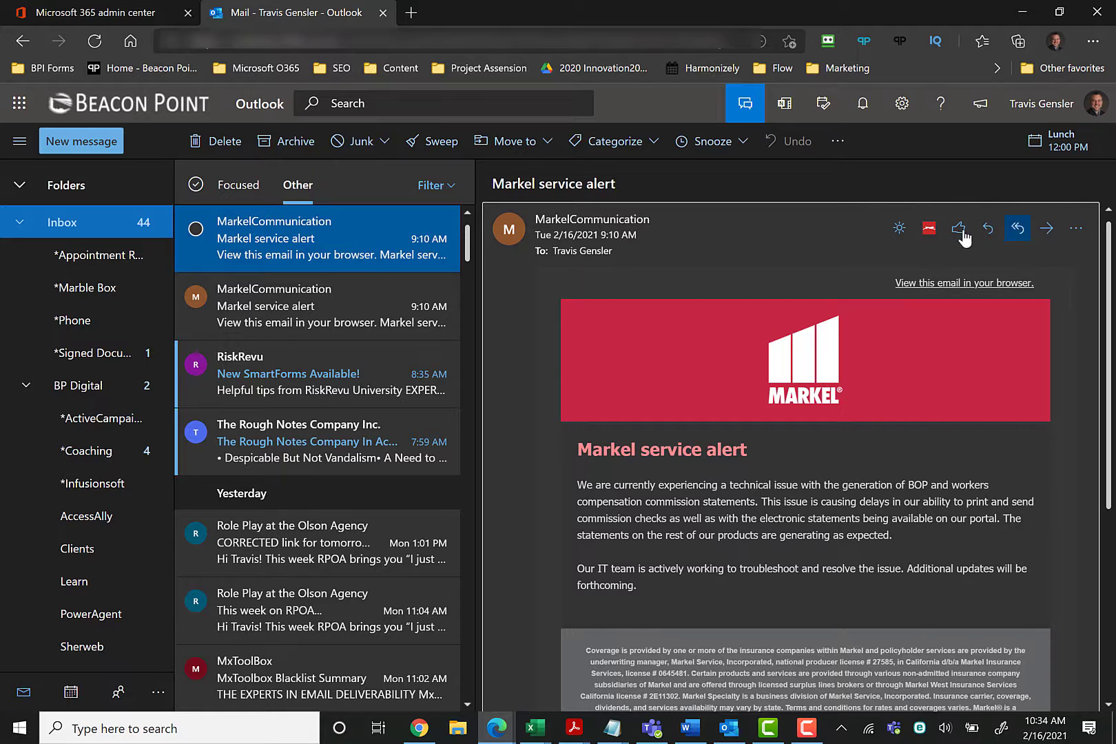
Step: Open the EZLynx pane on the email in Outlook web and pin it open
left_click(930, 228)
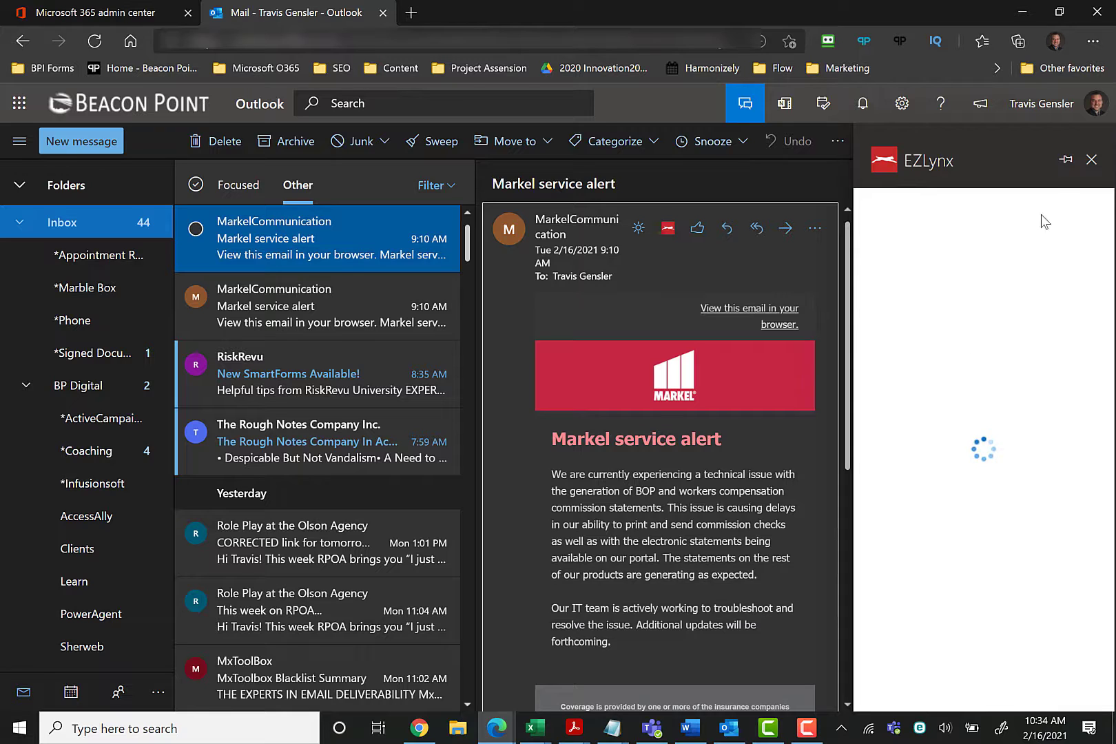
left_click(1064, 163)
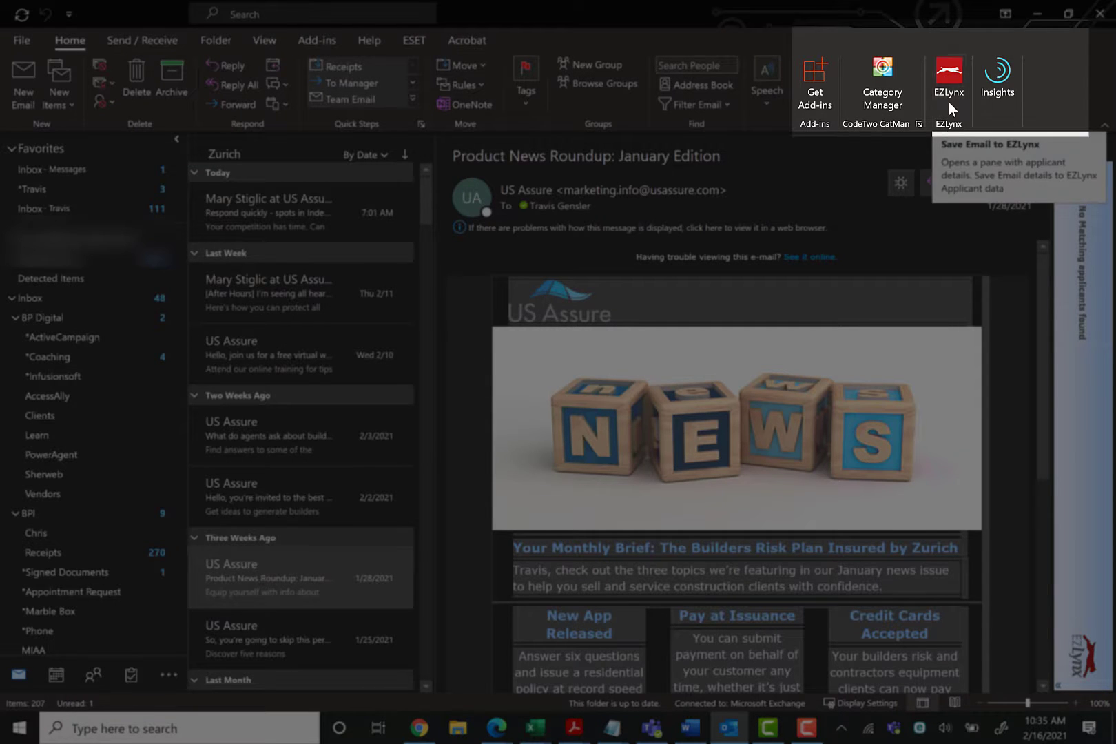
Step: Open, pin and close the EZLynx pane in desktop Outlook, then view its Add-ins toolbar entry
left_click(949, 102)
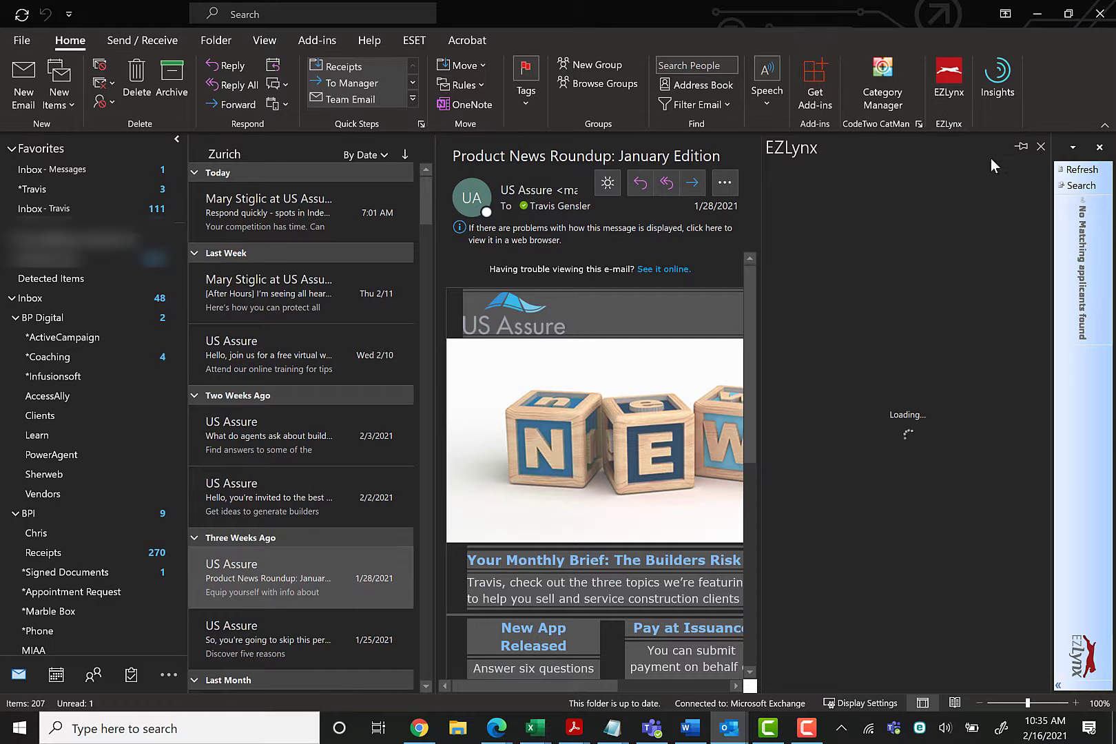
left_click(1021, 147)
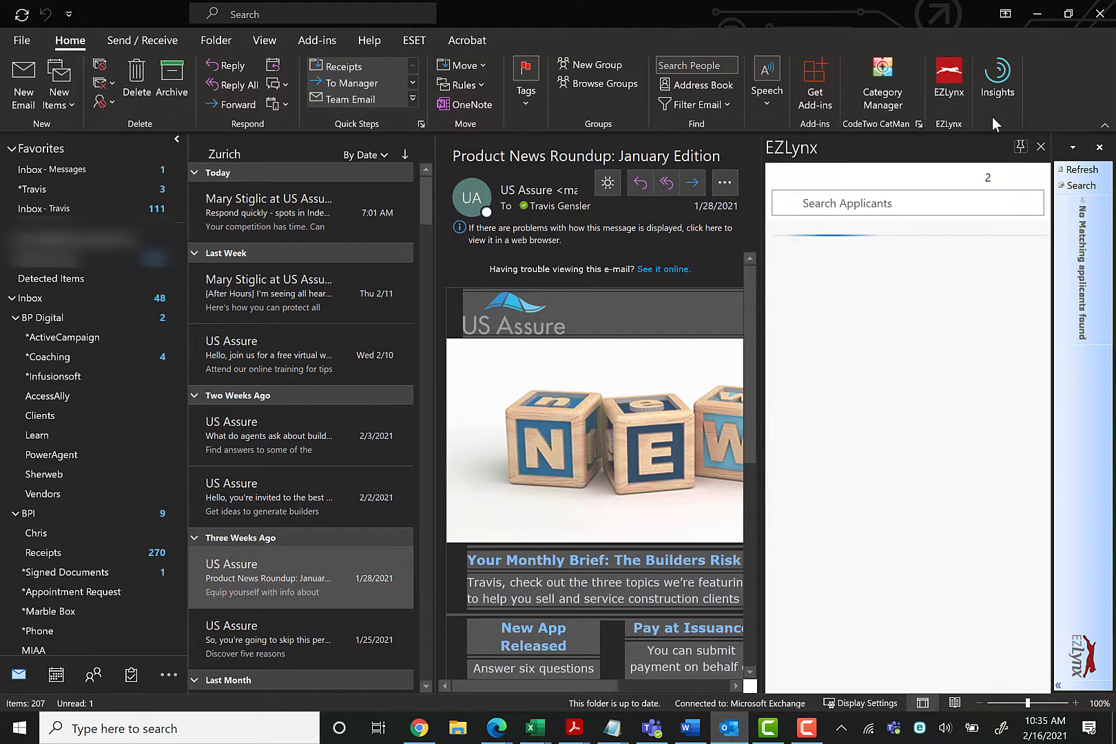
left_click(1040, 146)
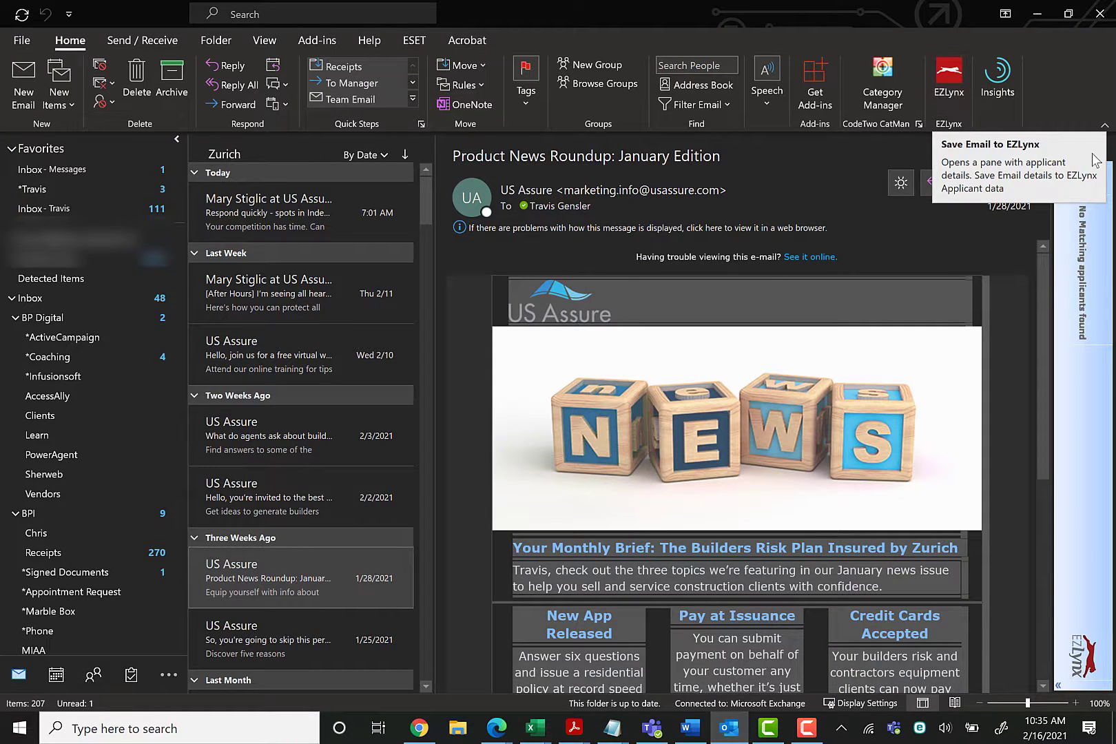
left_click(316, 40)
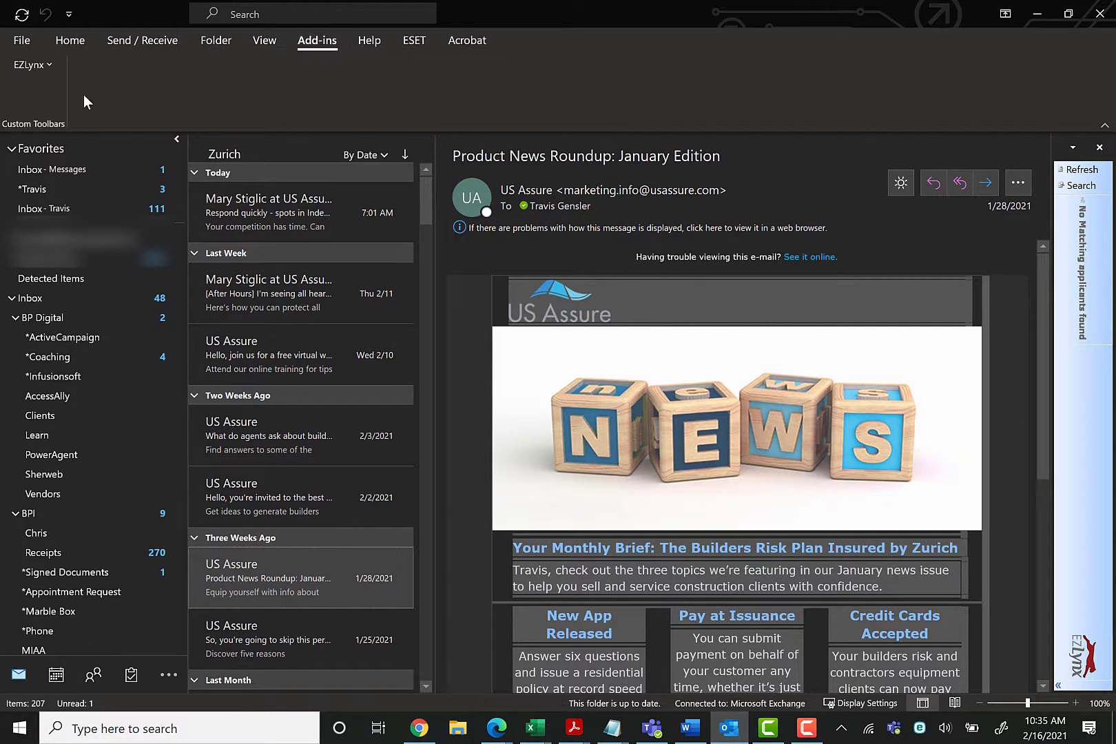
left_click(50, 66)
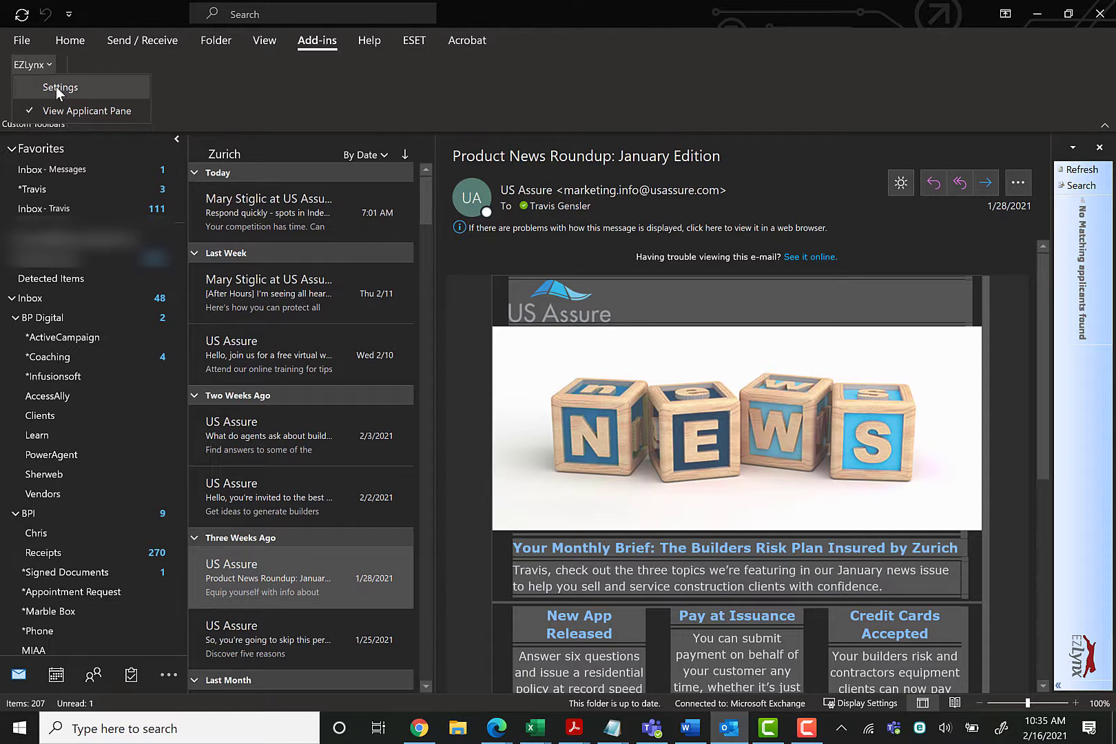
left_click(56, 86)
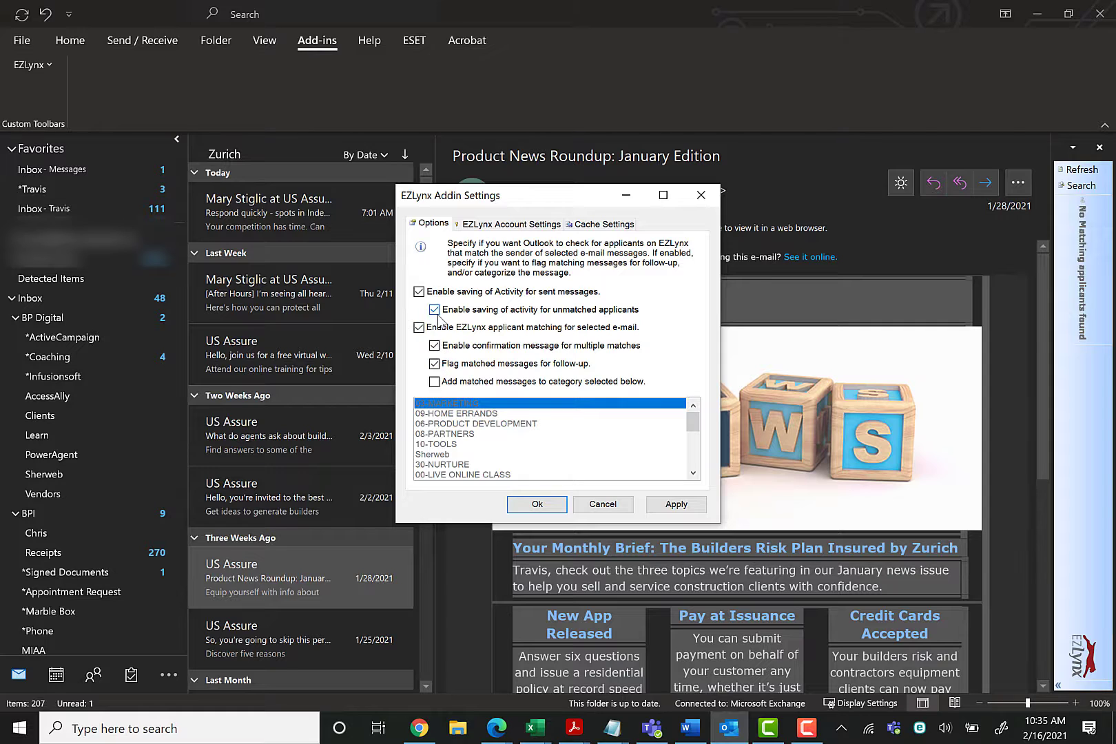
left_click(609, 223)
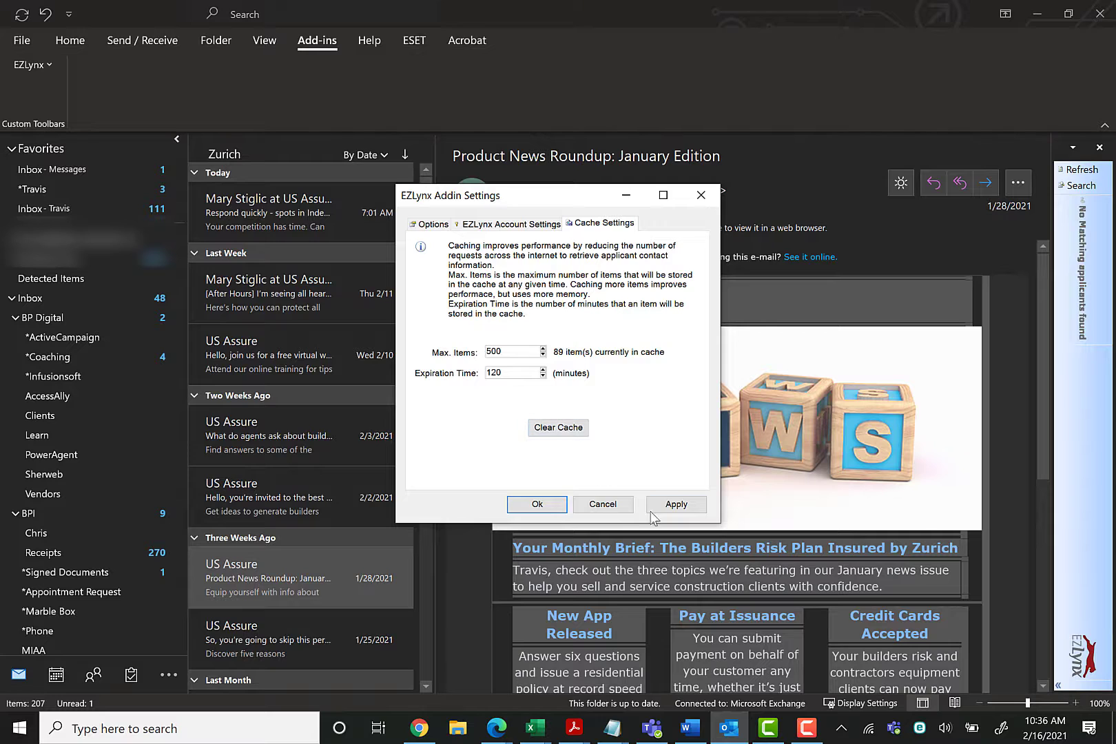
left_click(432, 224)
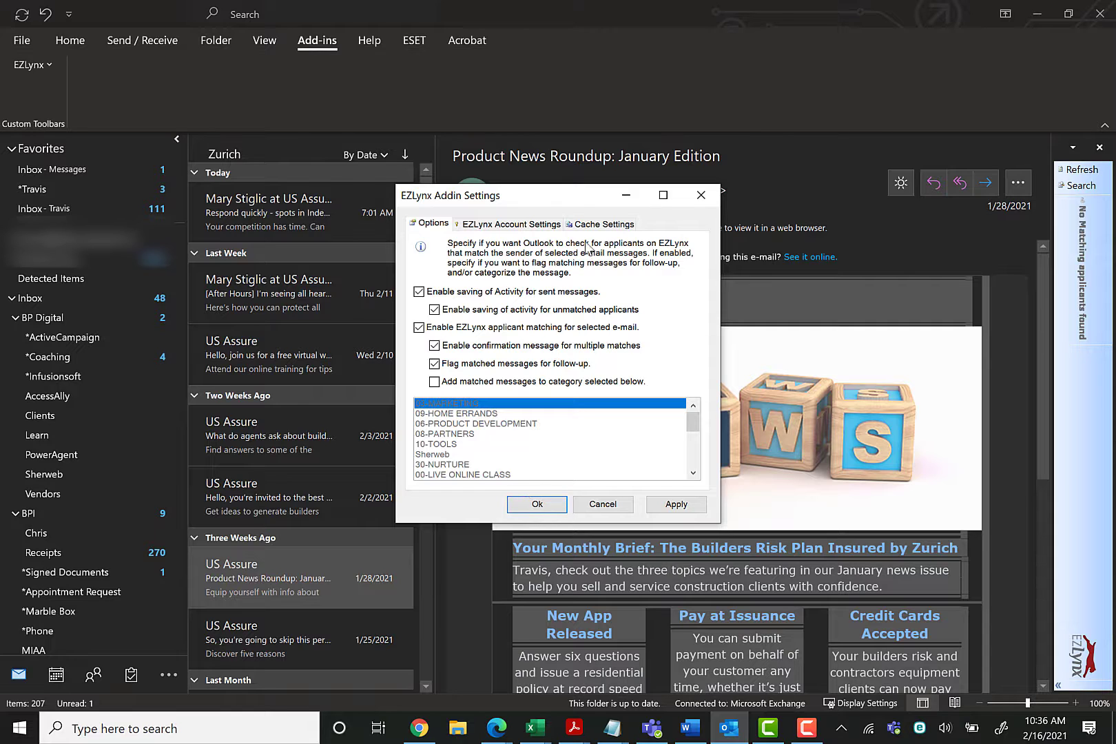
left_click(701, 195)
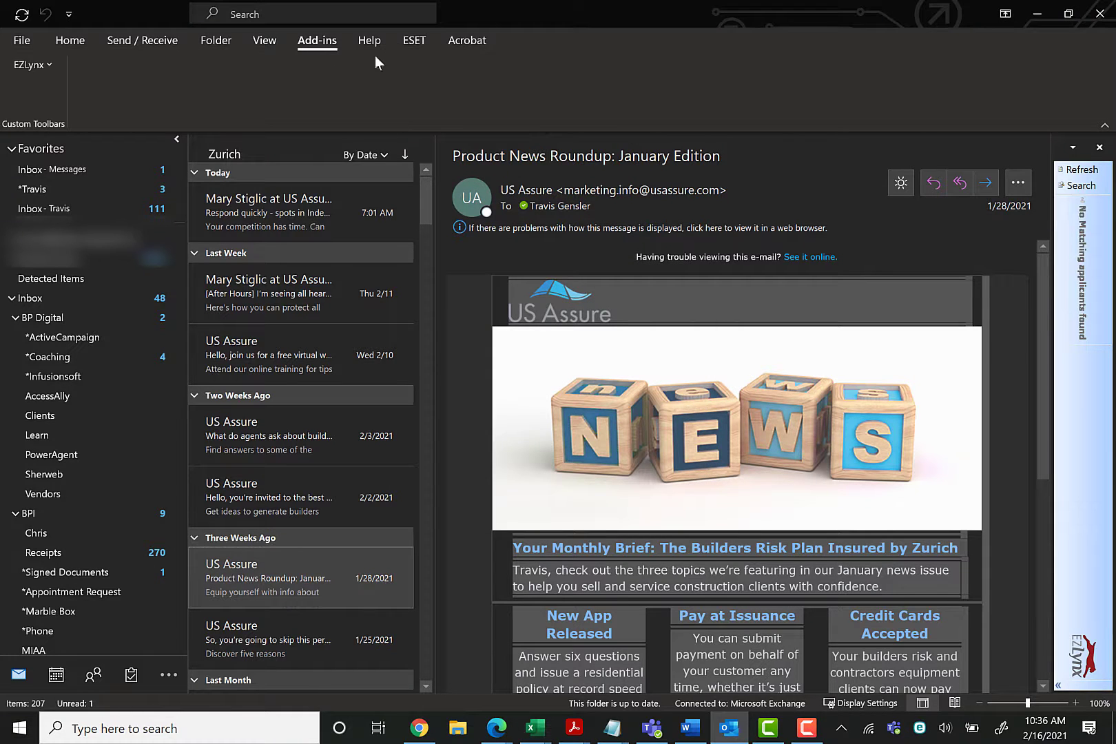
Step: Visit the File account view and return to the Home tab showing the EZLynx command
left_click(26, 40)
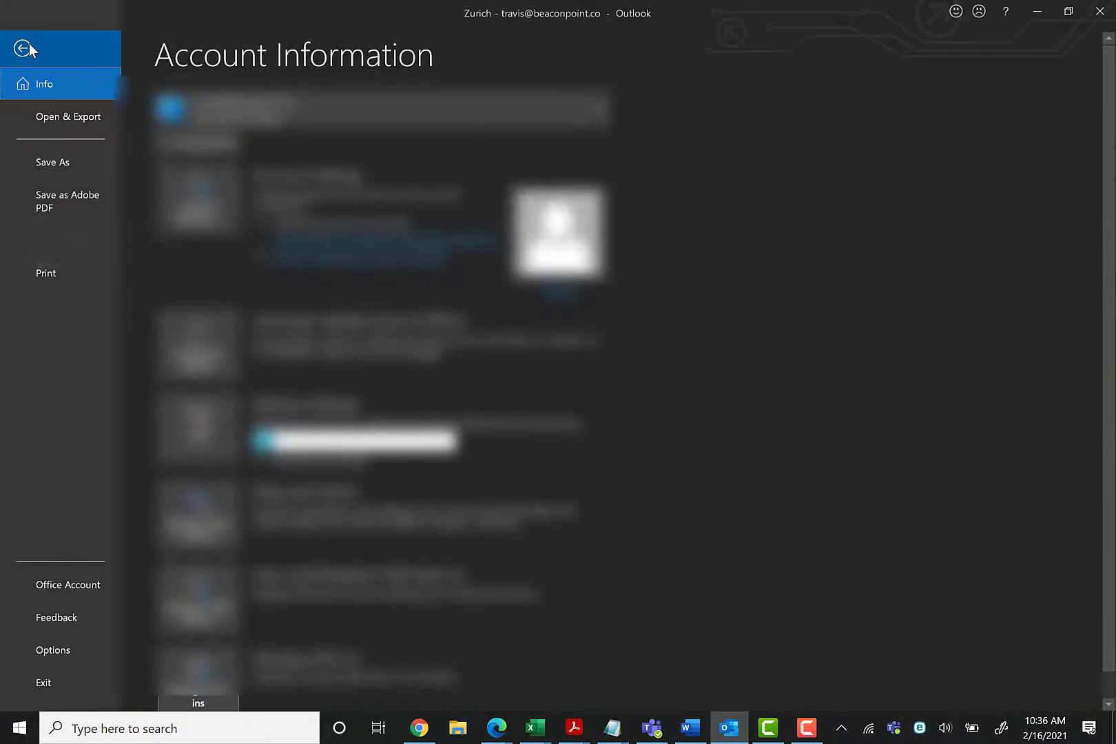
left_click(25, 48)
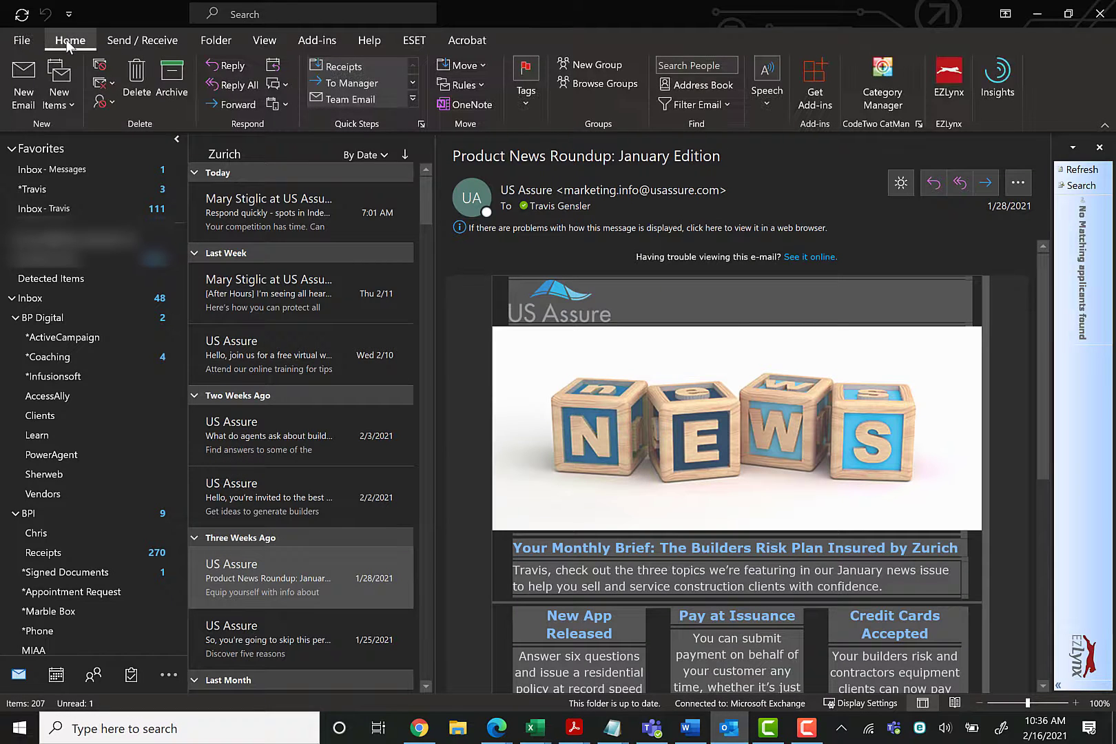